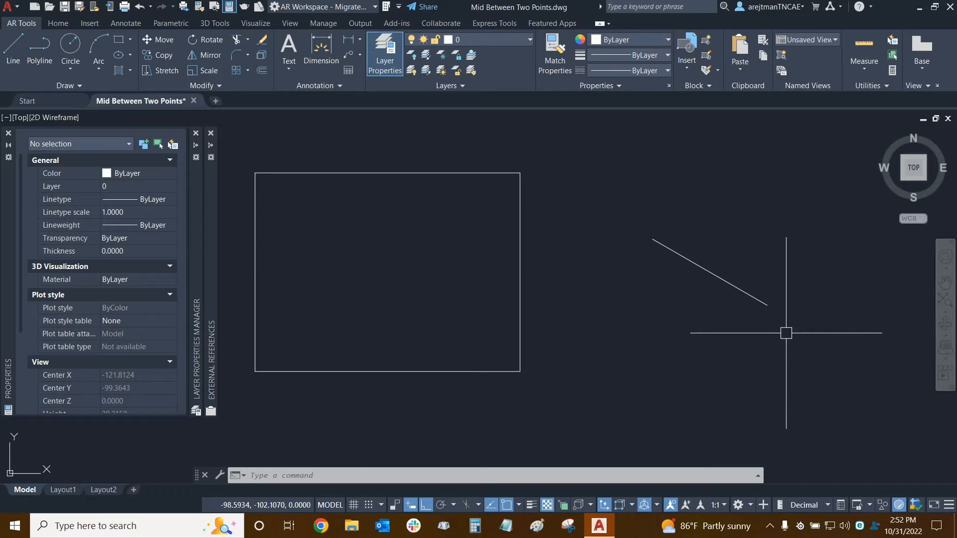
Start a line at the Mid Between 2 Points location between the slanted line's upper endpoint and its midpoint.
click(11, 52)
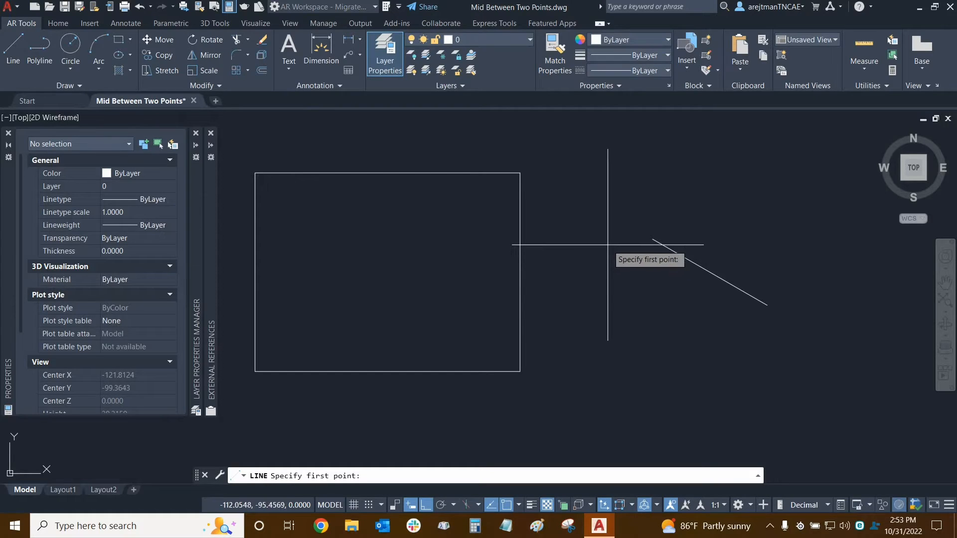
key(F8)
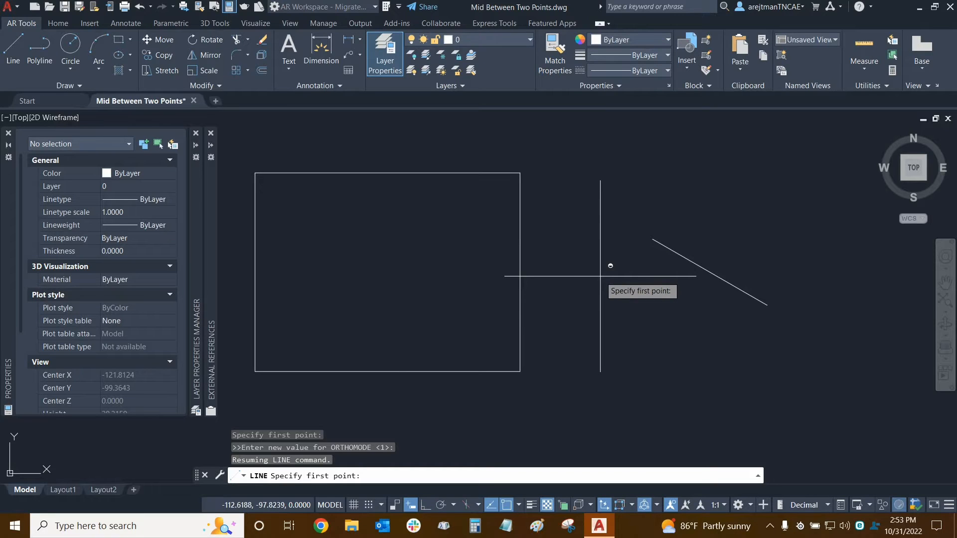
shift+right_click(600, 277)
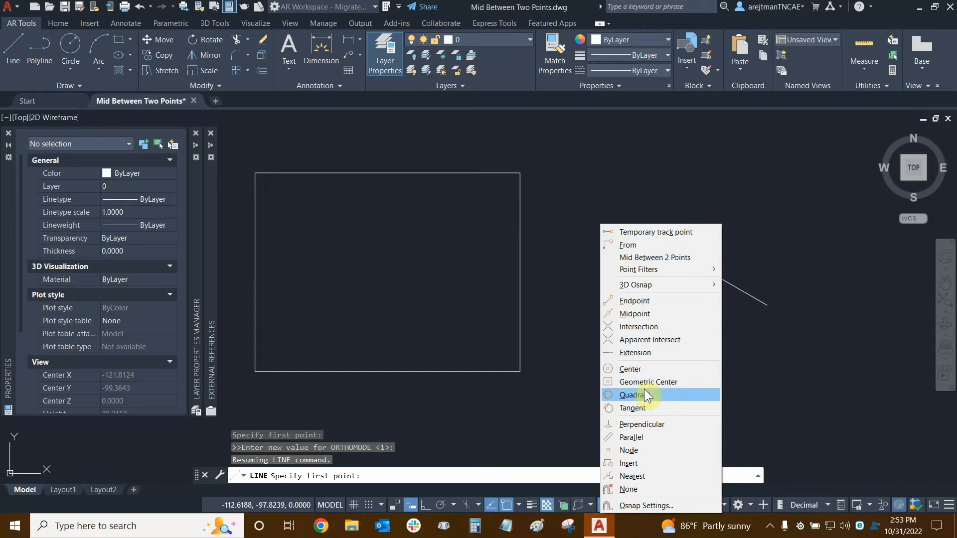
click(658, 262)
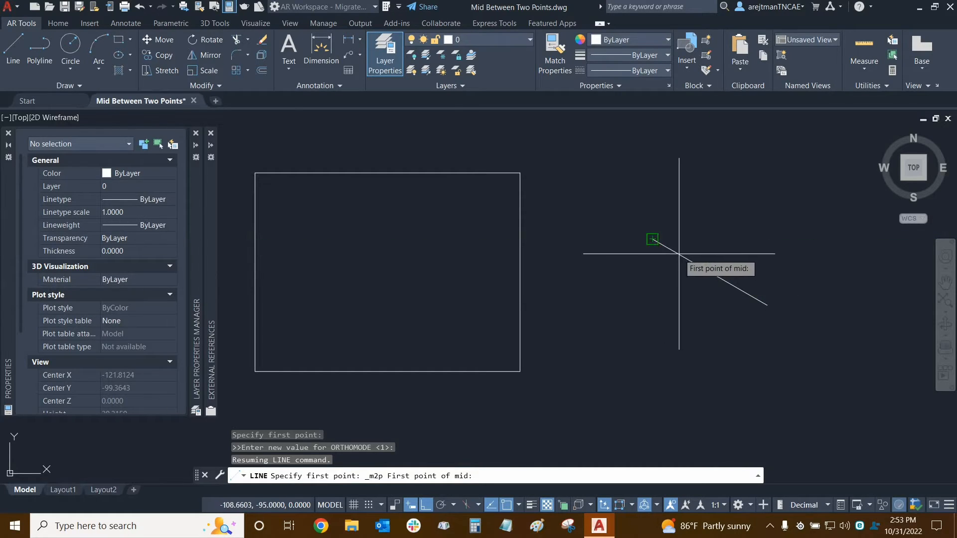
click(652, 239)
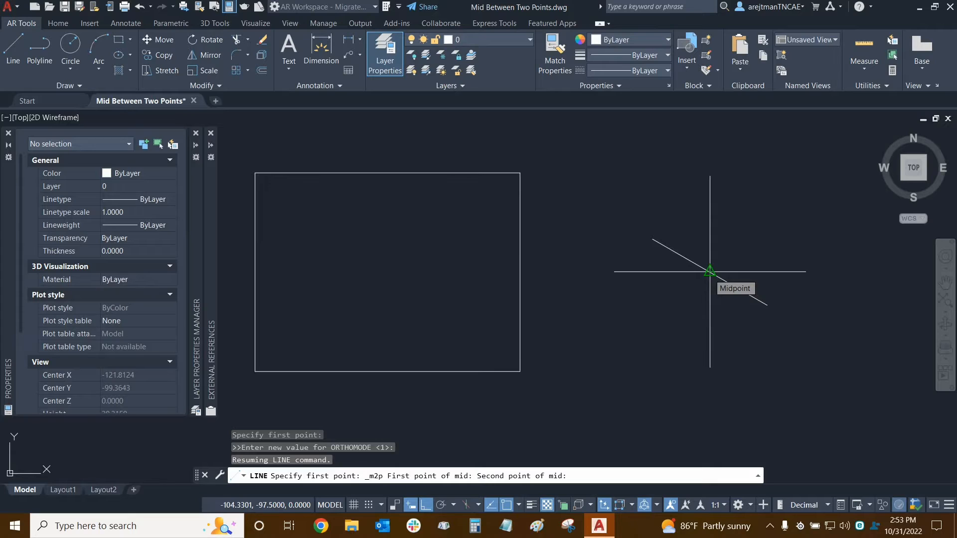
click(710, 272)
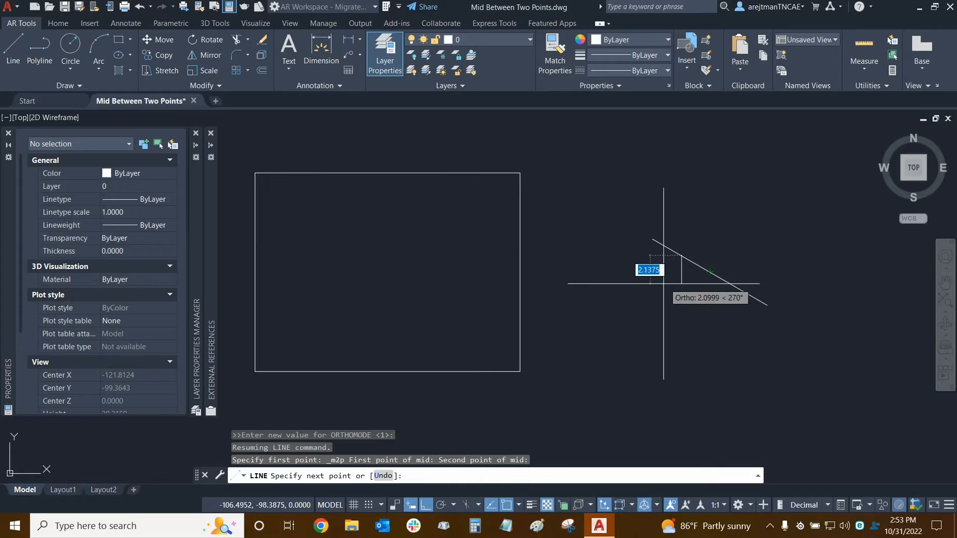
Turn Ortho off and end the line at the Mid Between 2 Points location between the rectangle's right-side midpoint and lower-right corner.
click(423, 506)
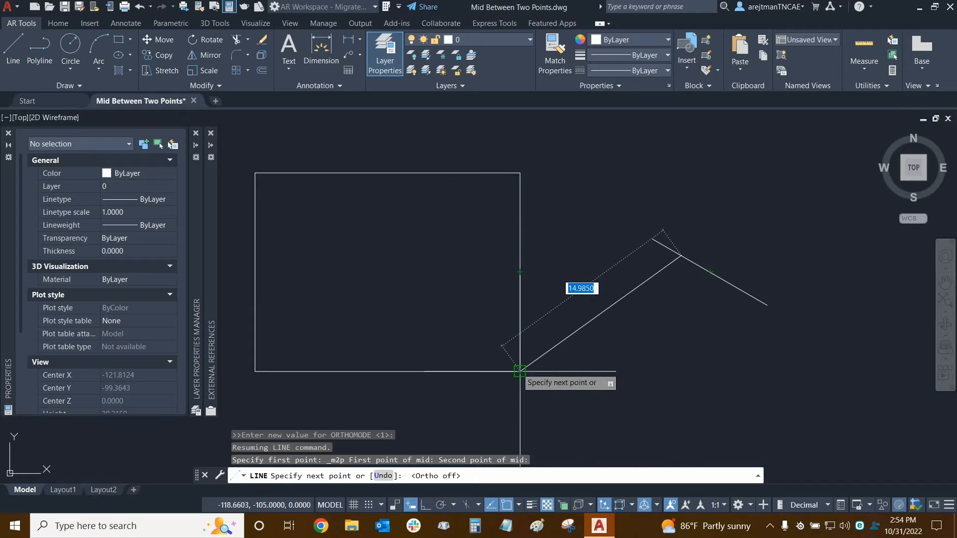
key(F8)
shift+right_click(551, 308)
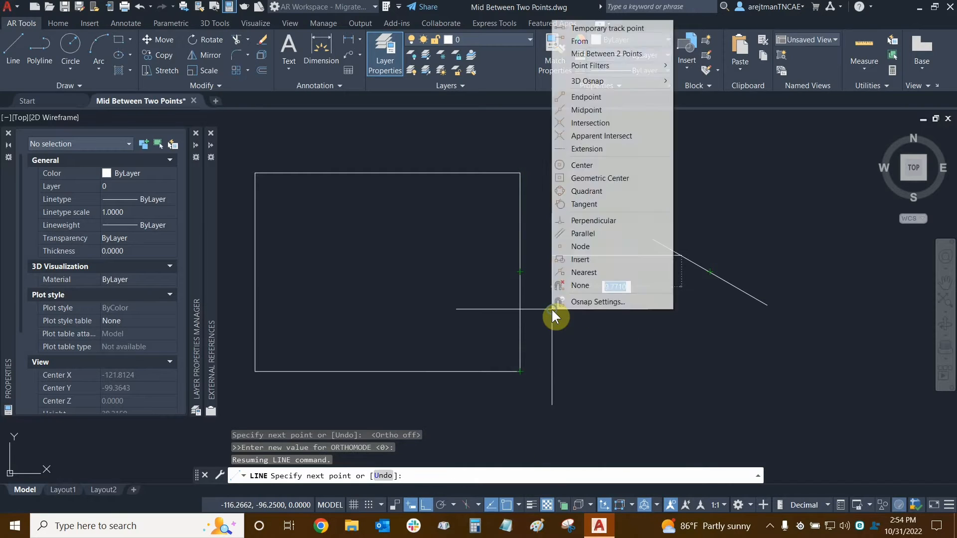
click(596, 54)
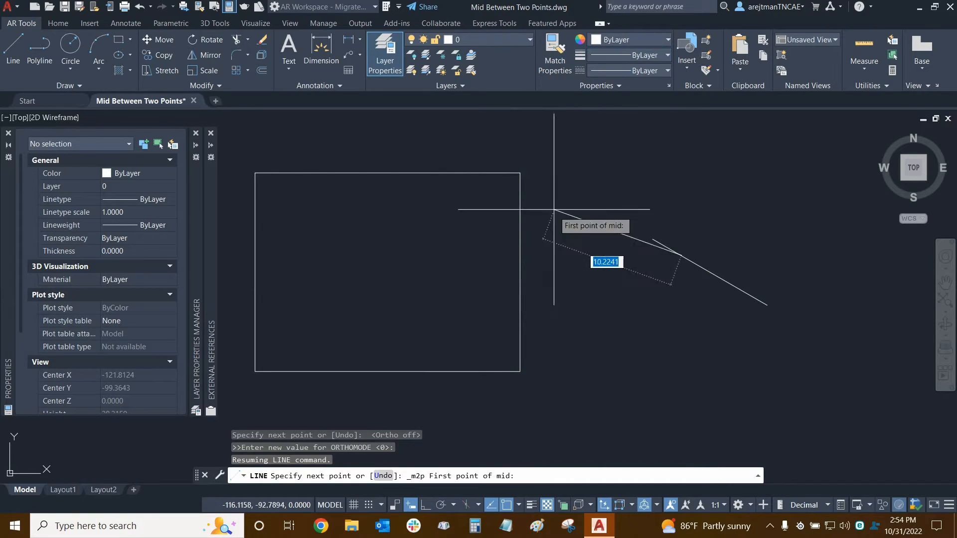
click(520, 272)
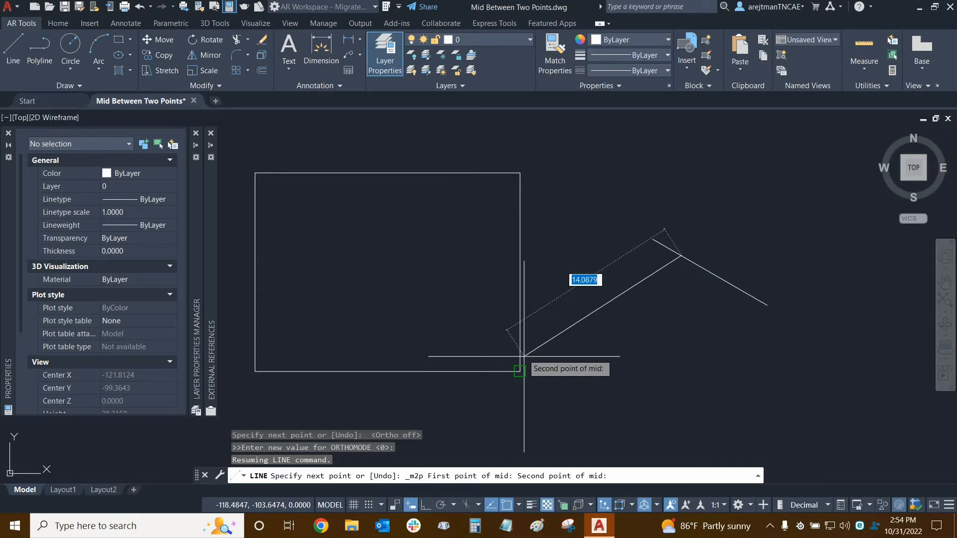
click(520, 372)
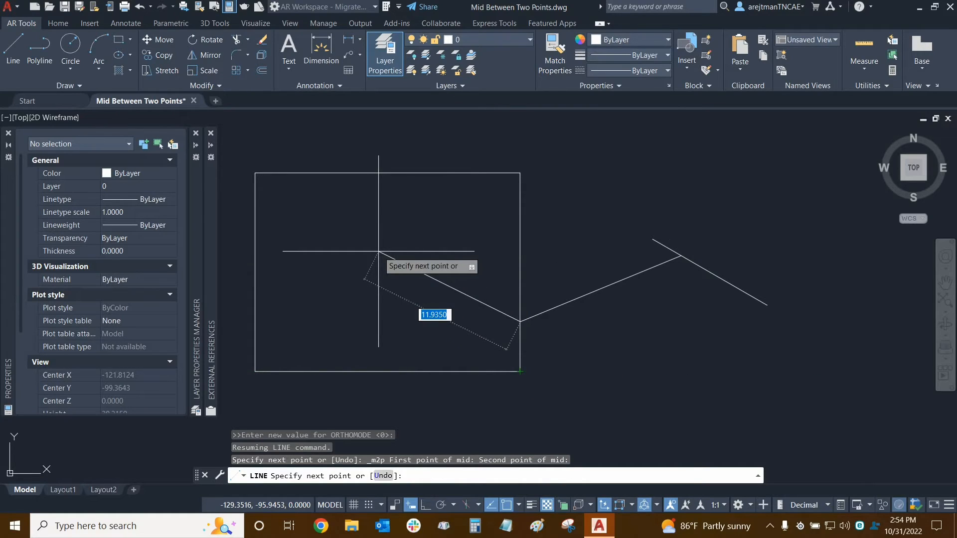
key(Return)
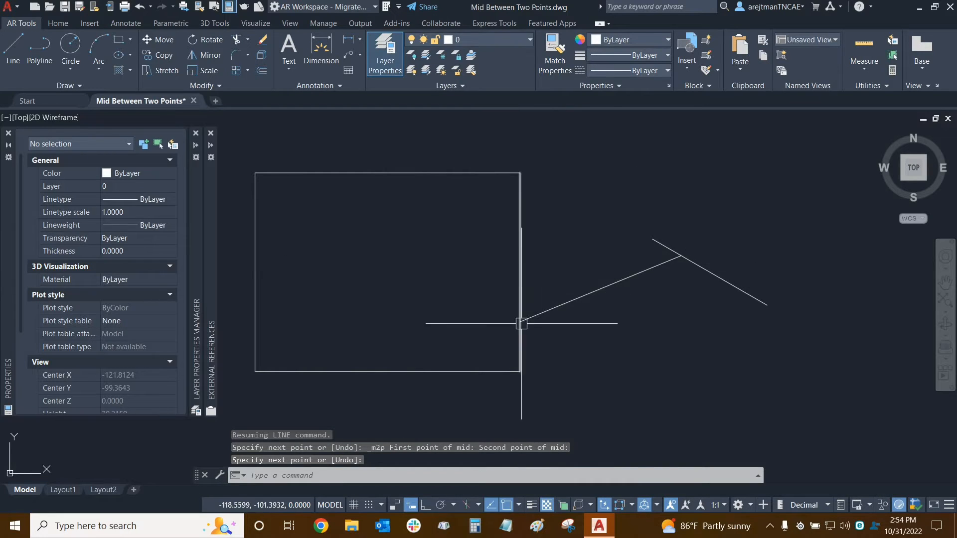
Select the slanted line and the rectangle's right side in turn to check their endpoints and midpoints, clearing each selection.
click(709, 272)
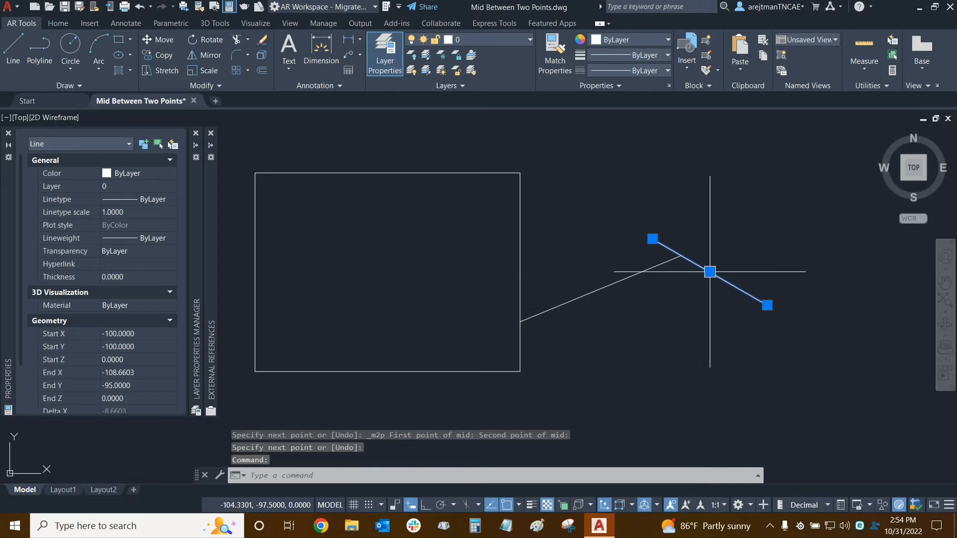
key(Escape)
click(521, 283)
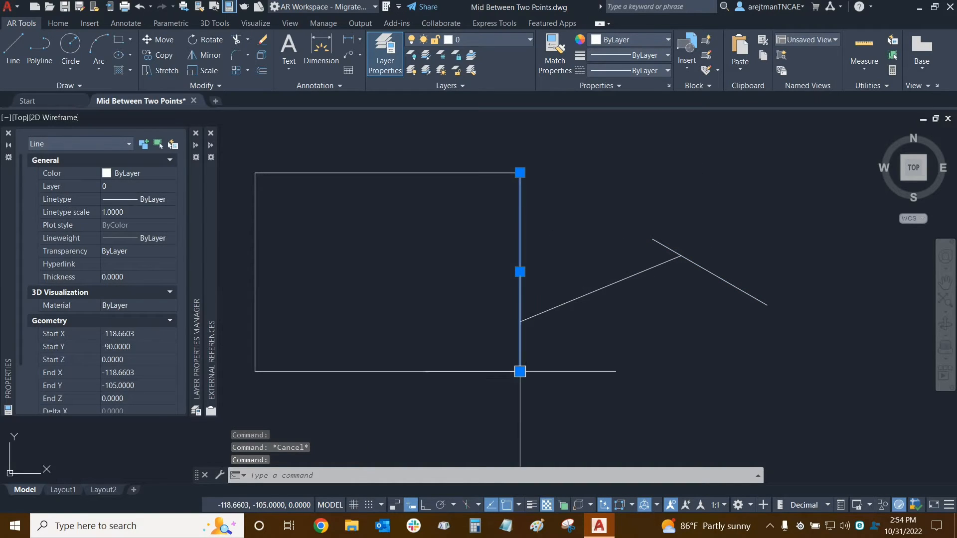
key(Escape)
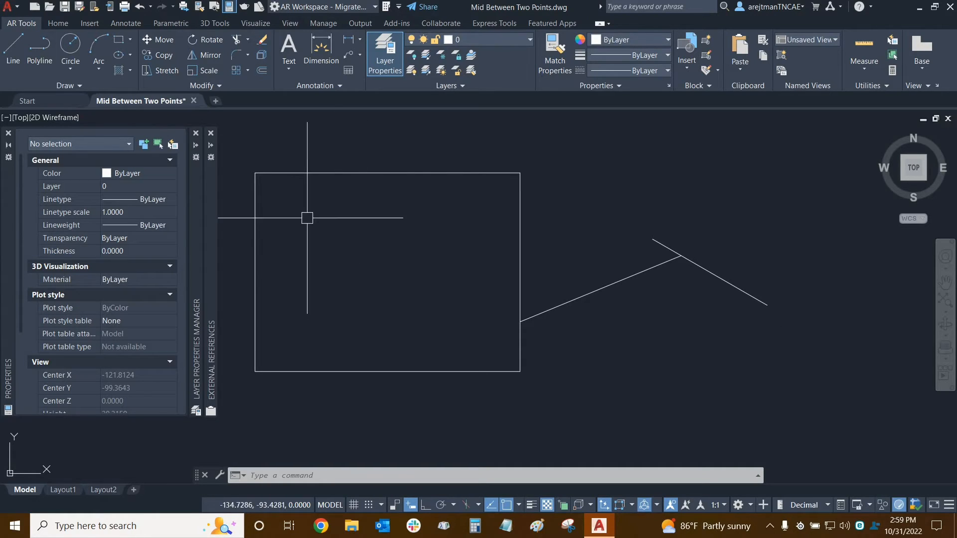
Start a line inside the rectangle at the Mid Between 2 Points location between the midpoints of its top and left sides.
click(12, 61)
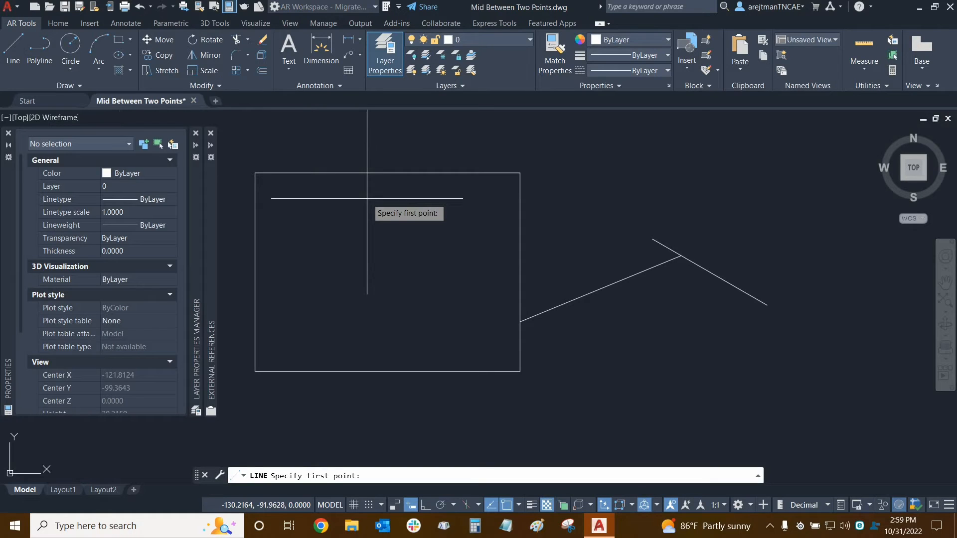
shift+right_click(400, 222)
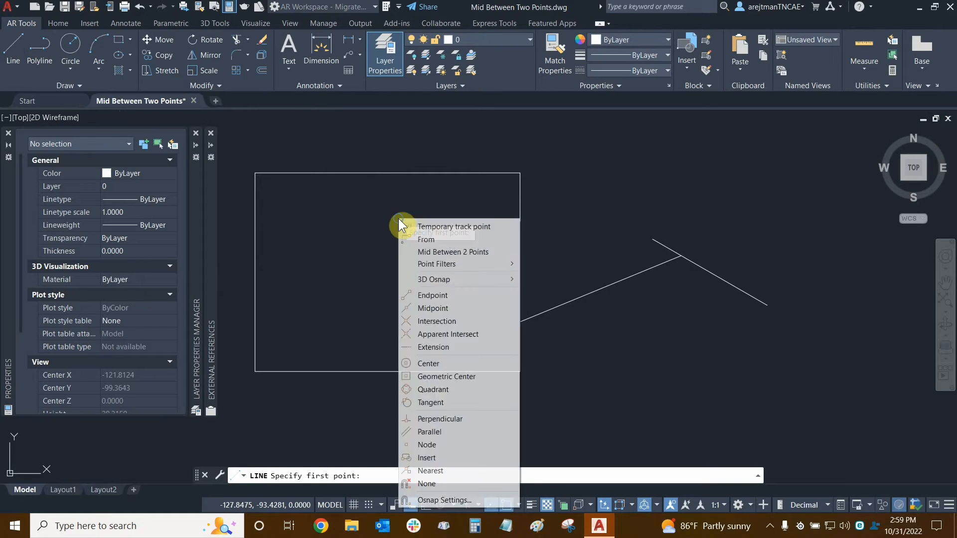
click(447, 249)
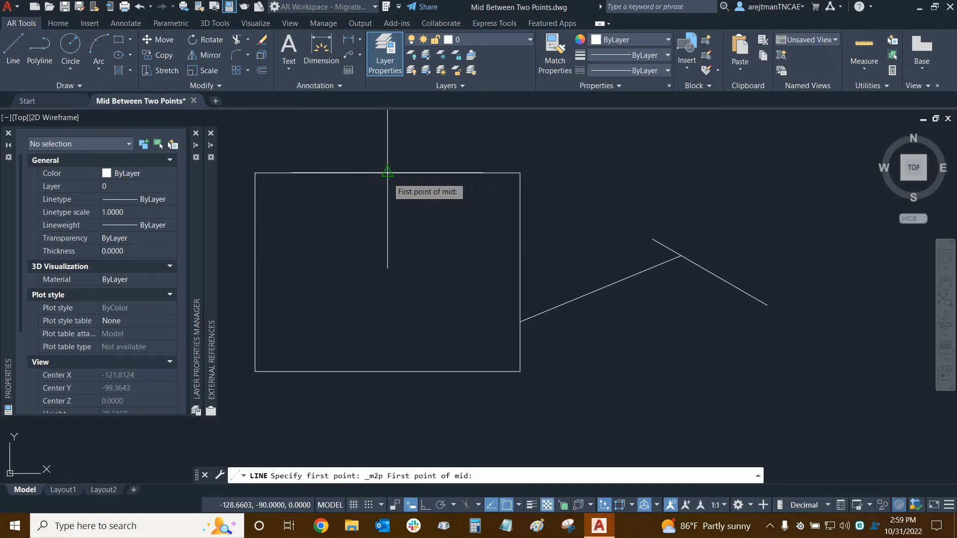
click(388, 172)
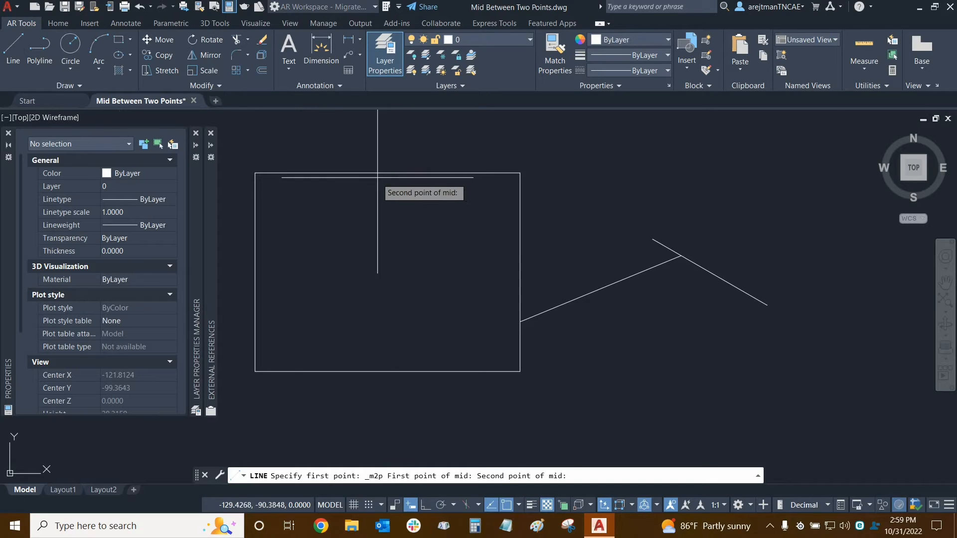
click(255, 271)
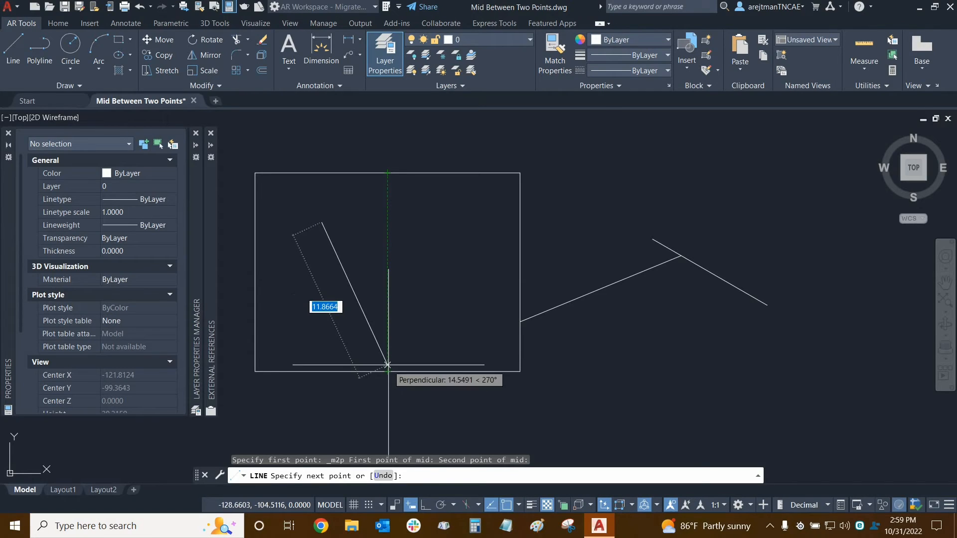
End the line at the rectangle's center using Mid Between 2 Points between the midpoints of its right and left sides.
shift+right_click(443, 277)
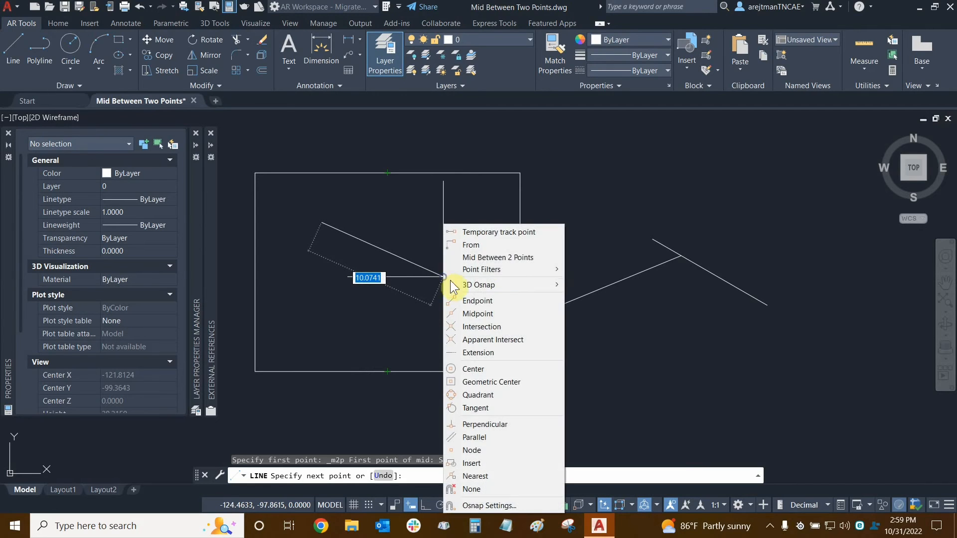
click(484, 258)
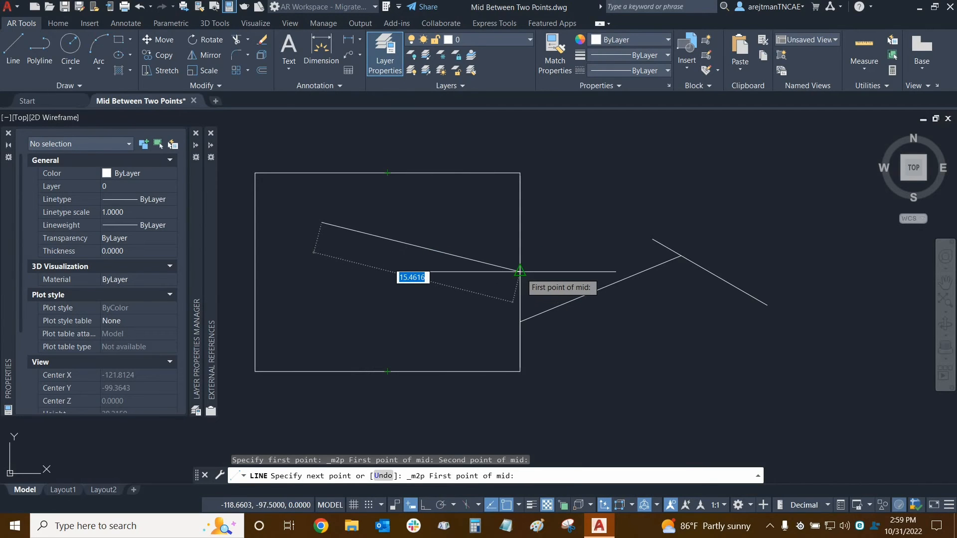
click(512, 278)
click(255, 272)
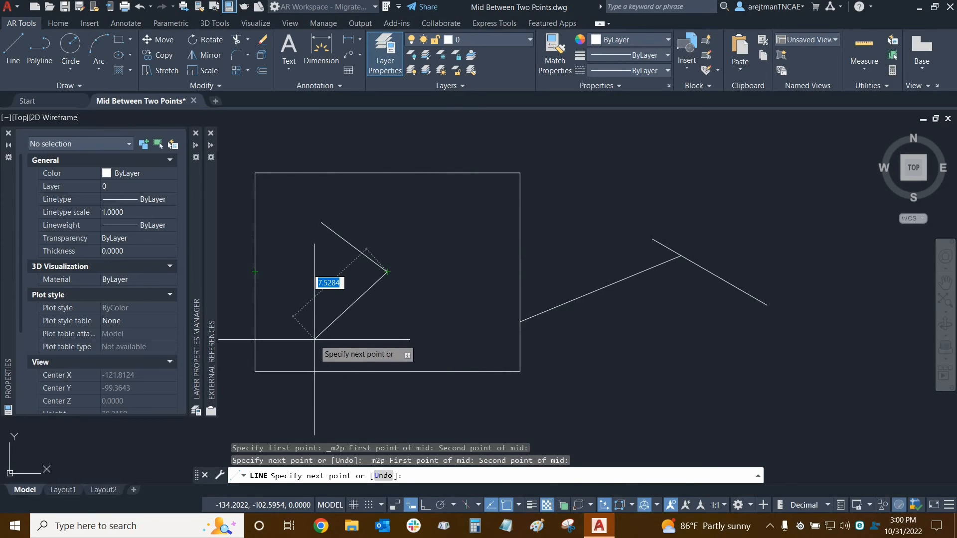
key(Return)
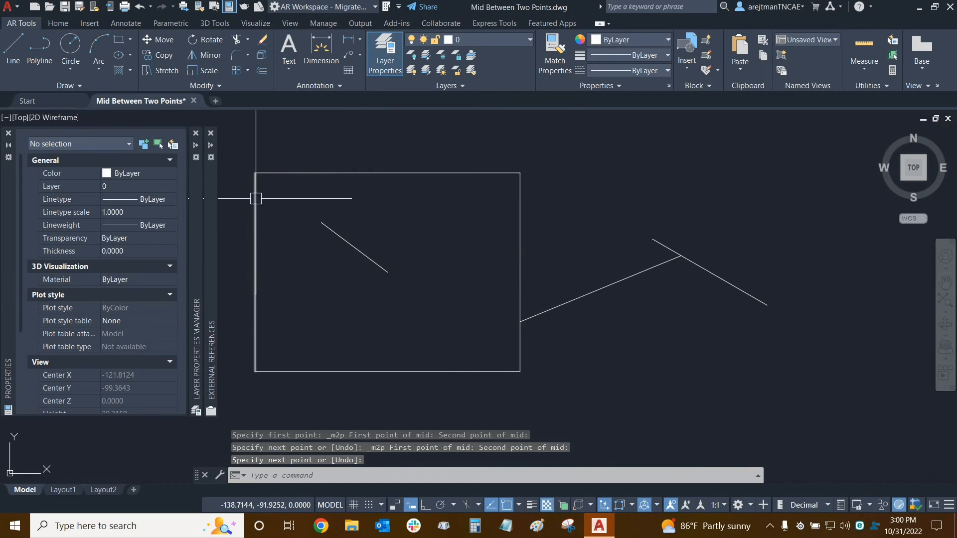
Select all four sides of the rectangle to check their endpoints and midpoints, and clear the selection.
click(314, 370)
click(527, 150)
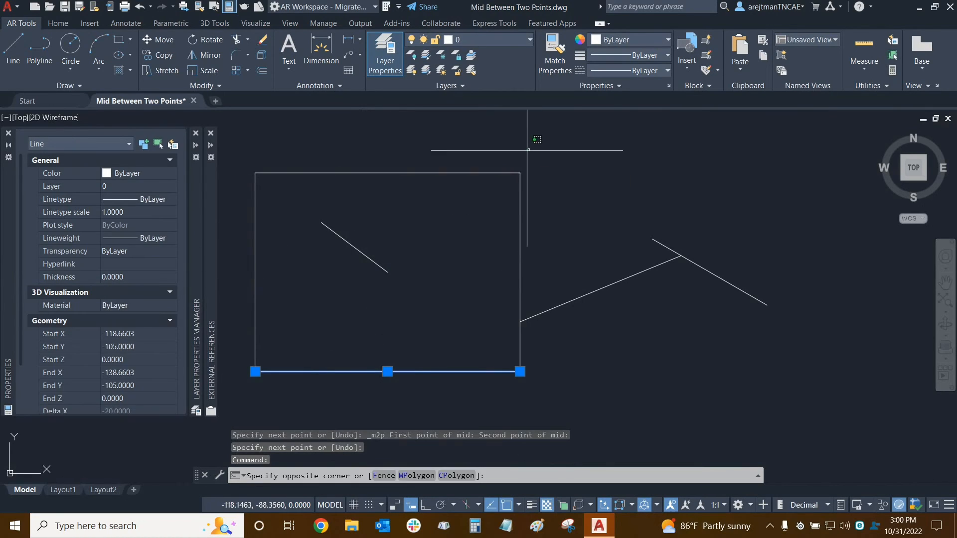
click(385, 209)
click(274, 196)
click(235, 220)
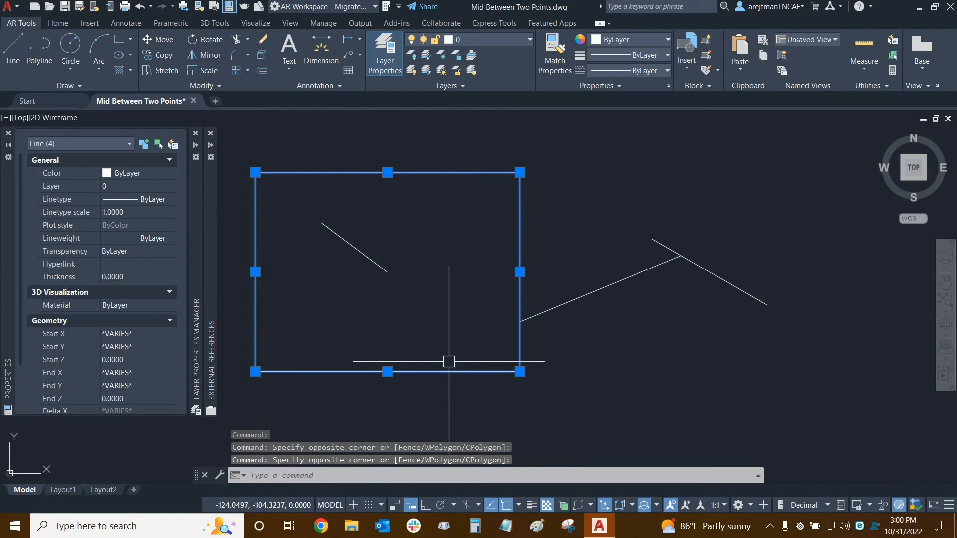
key(Escape)
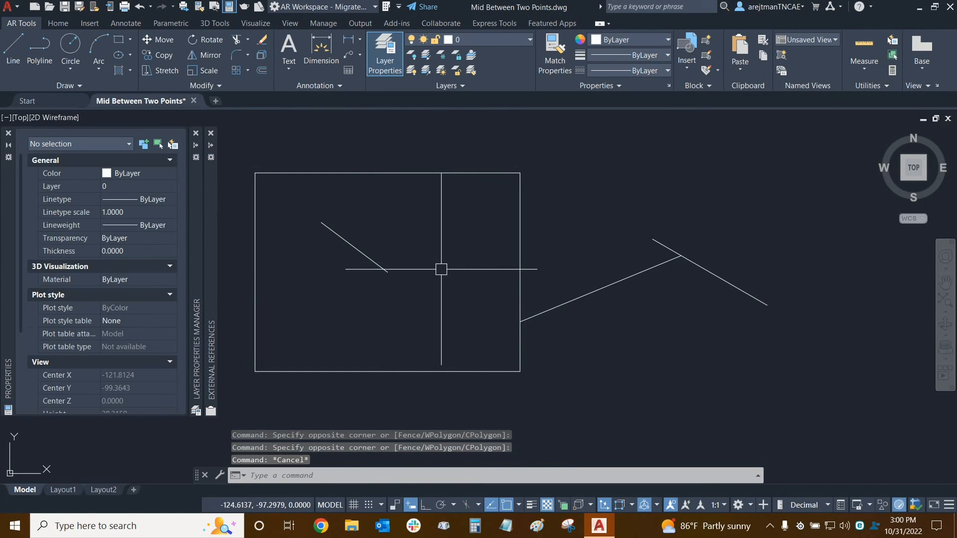